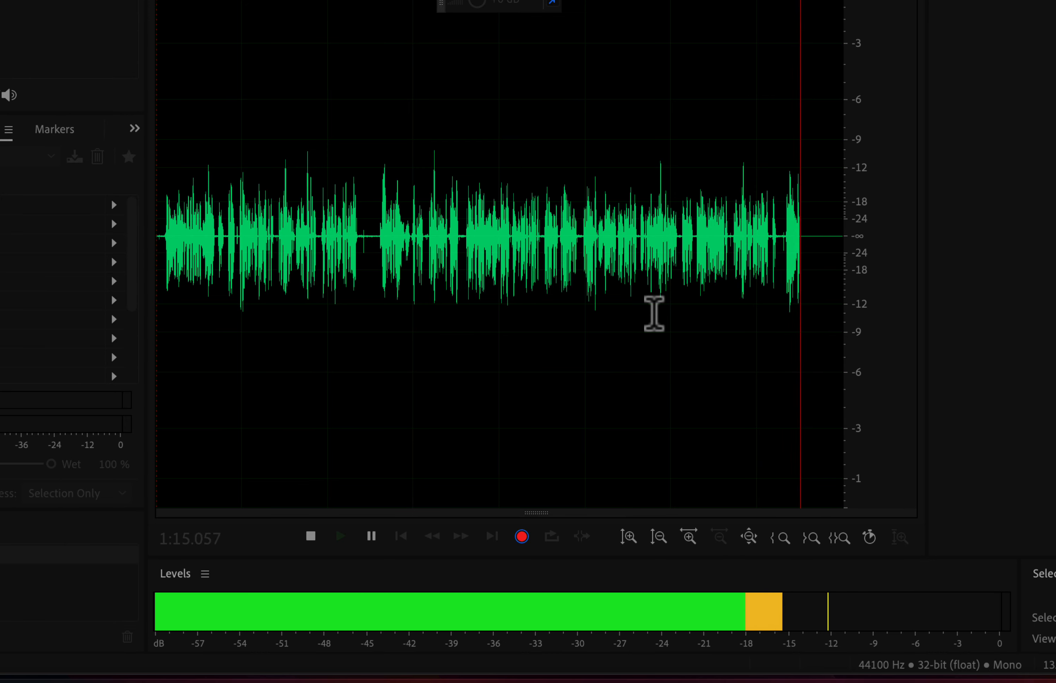
Stop the voice recording and play the take back from its beginning for about 10 seconds.
left_click(311, 536)
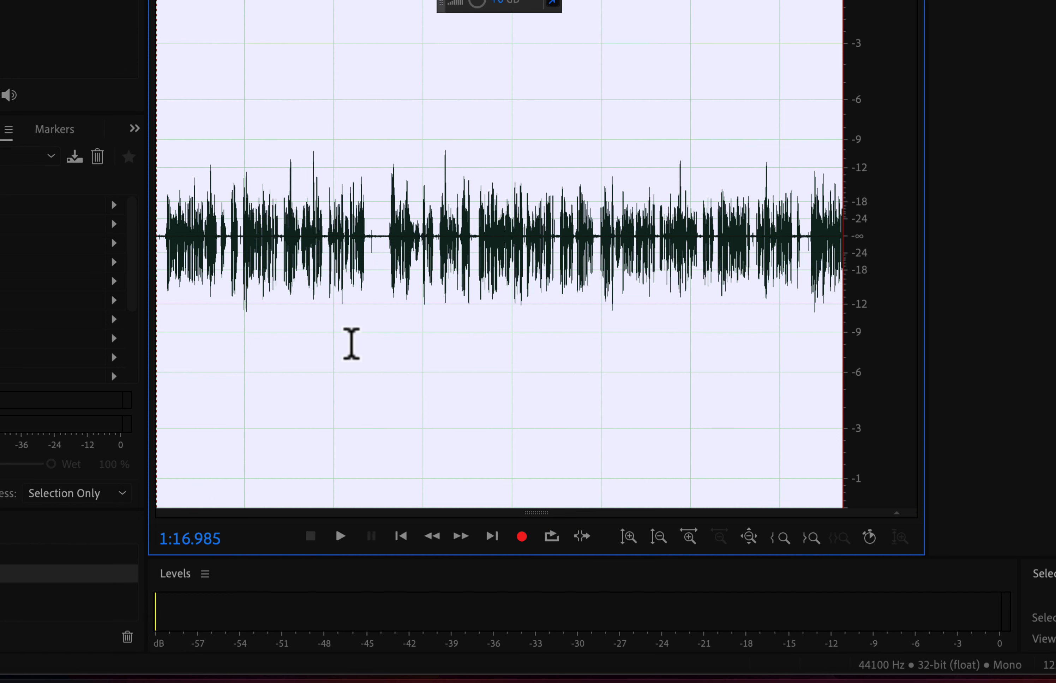
left_click(350, 128)
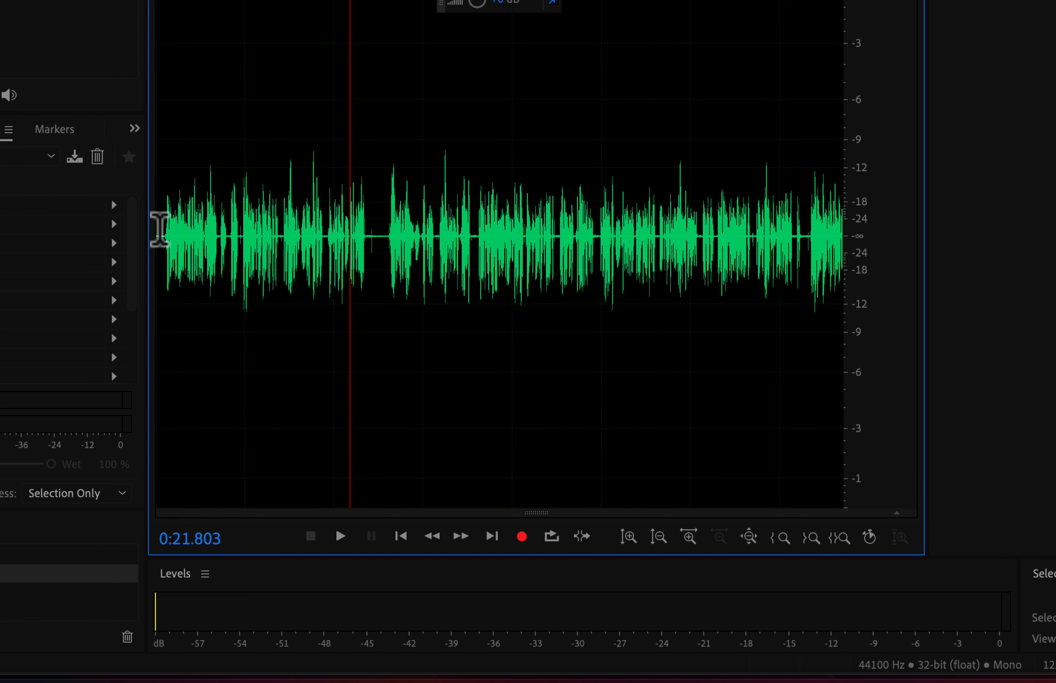
left_click(160, 229)
key("space")
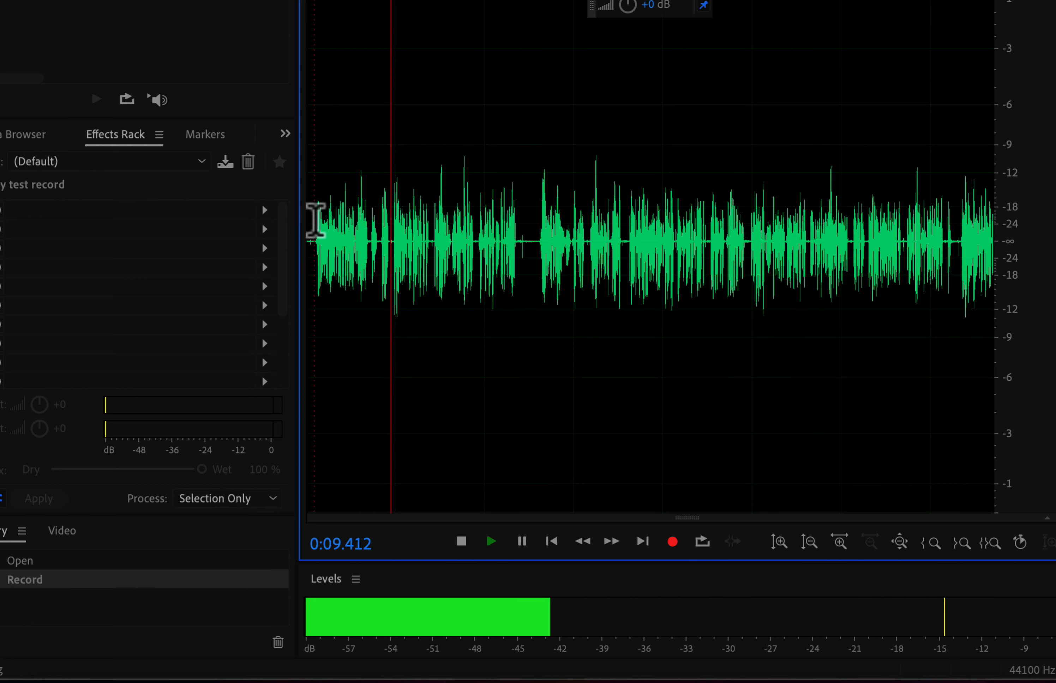
key("space")
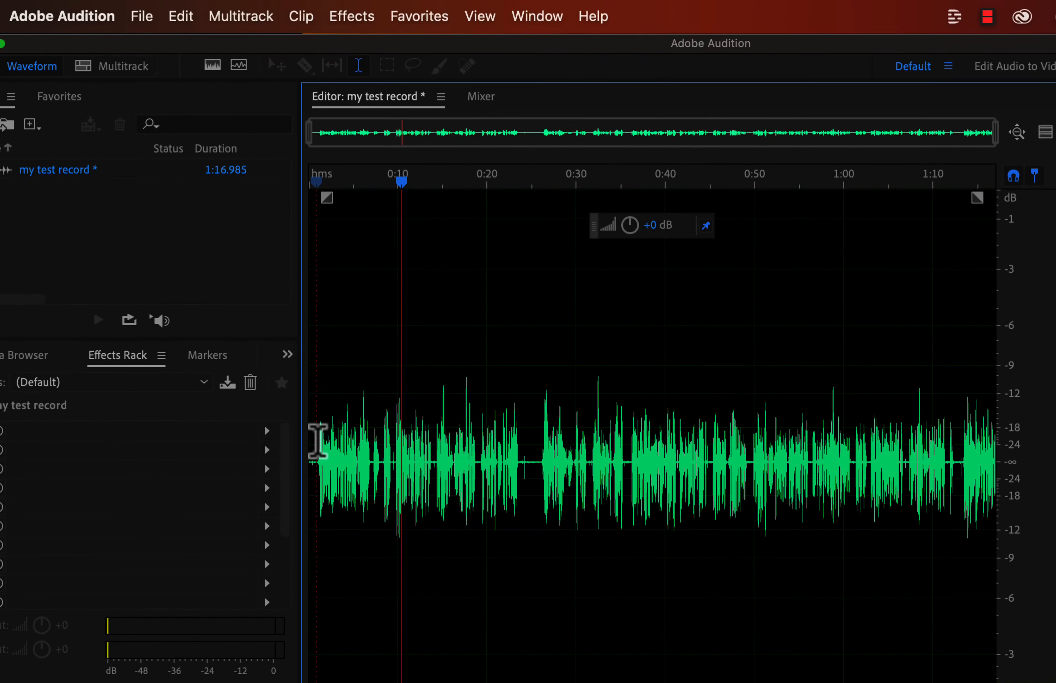
Normalize the whole recording to -3 dB and play it from about the 0:25 mark.
left_click(429, 19)
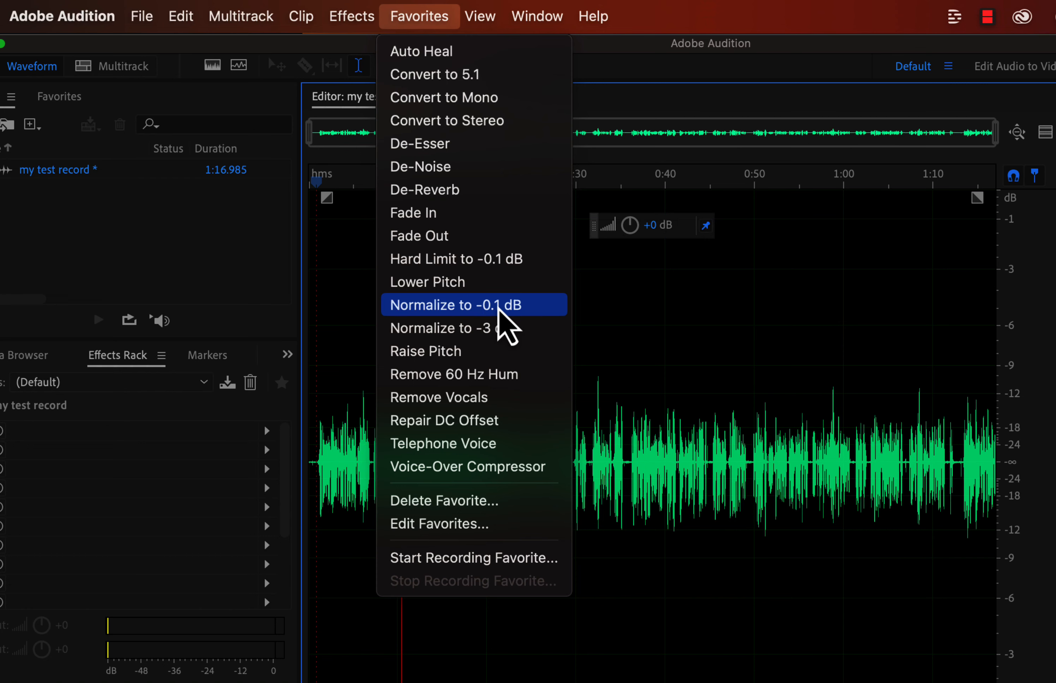
left_click(470, 332)
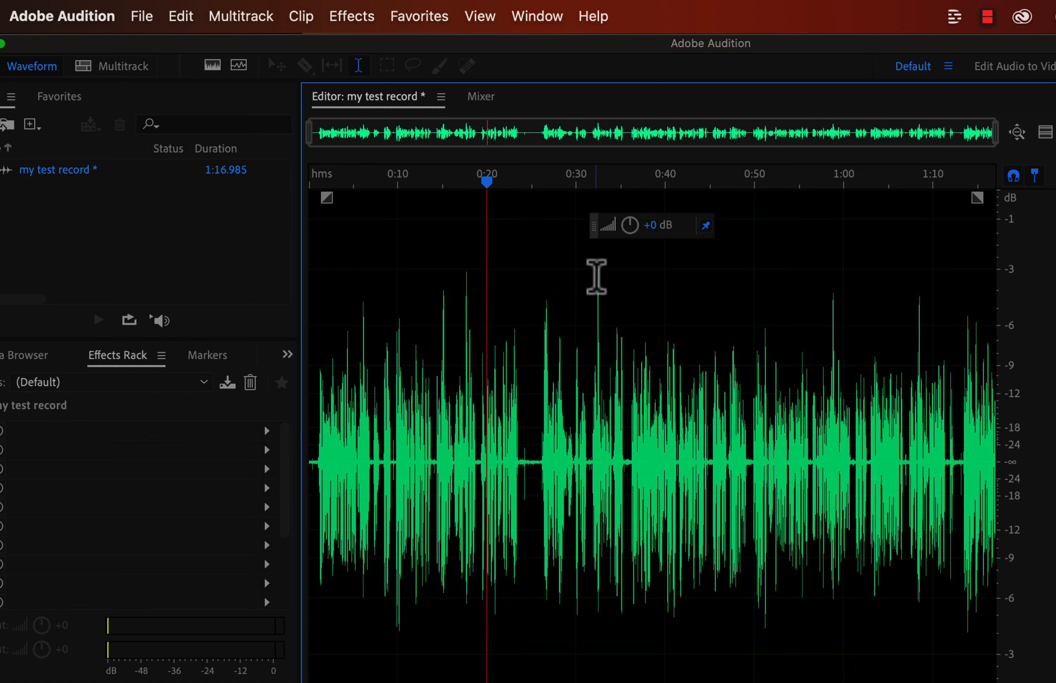
left_click(533, 433)
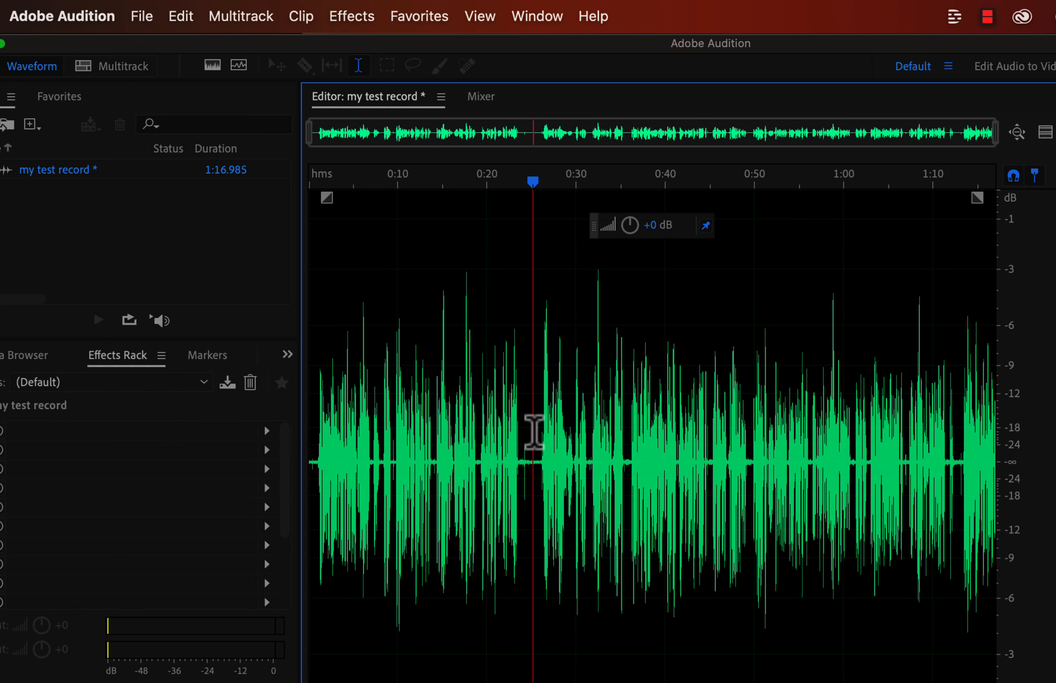
key("space")
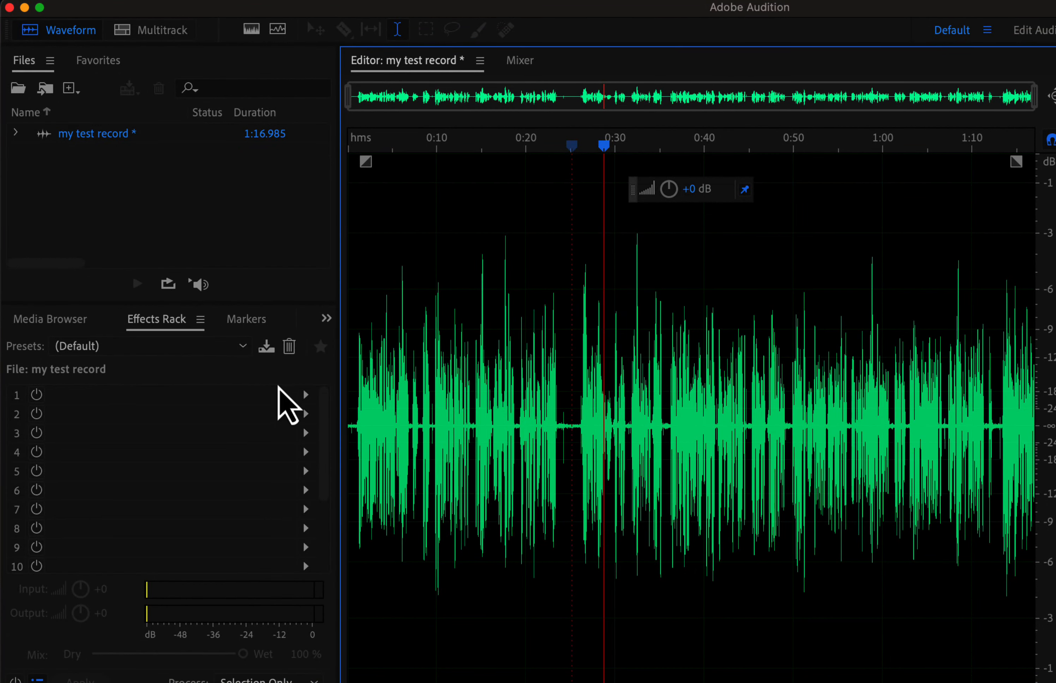
left_click(305, 394)
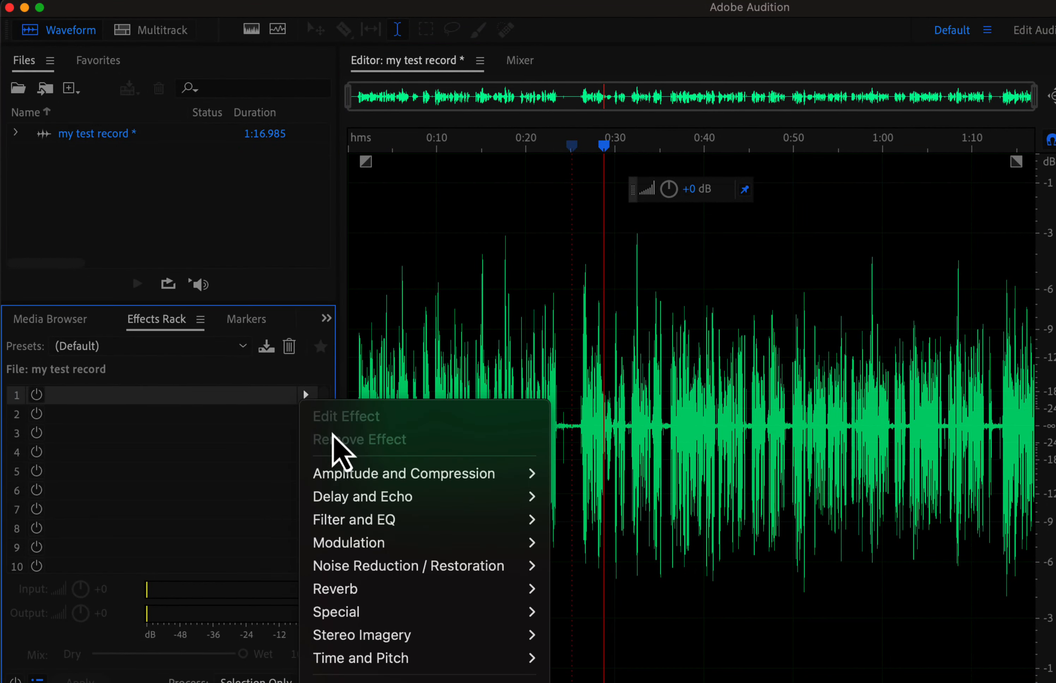
mouse_move(417, 570)
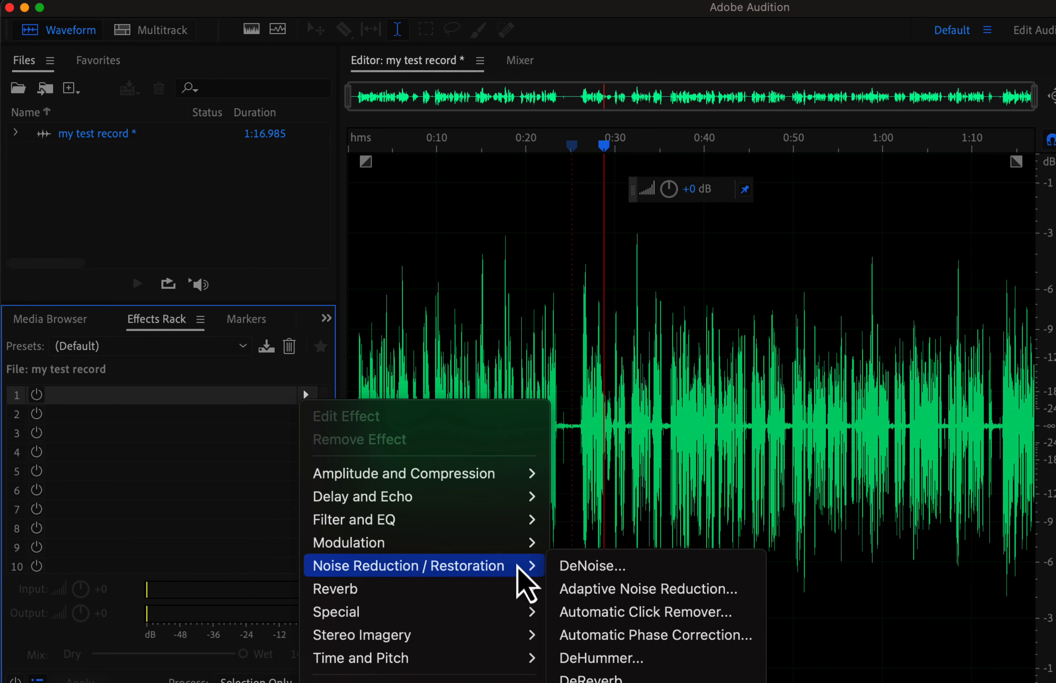
mouse_move(503, 549)
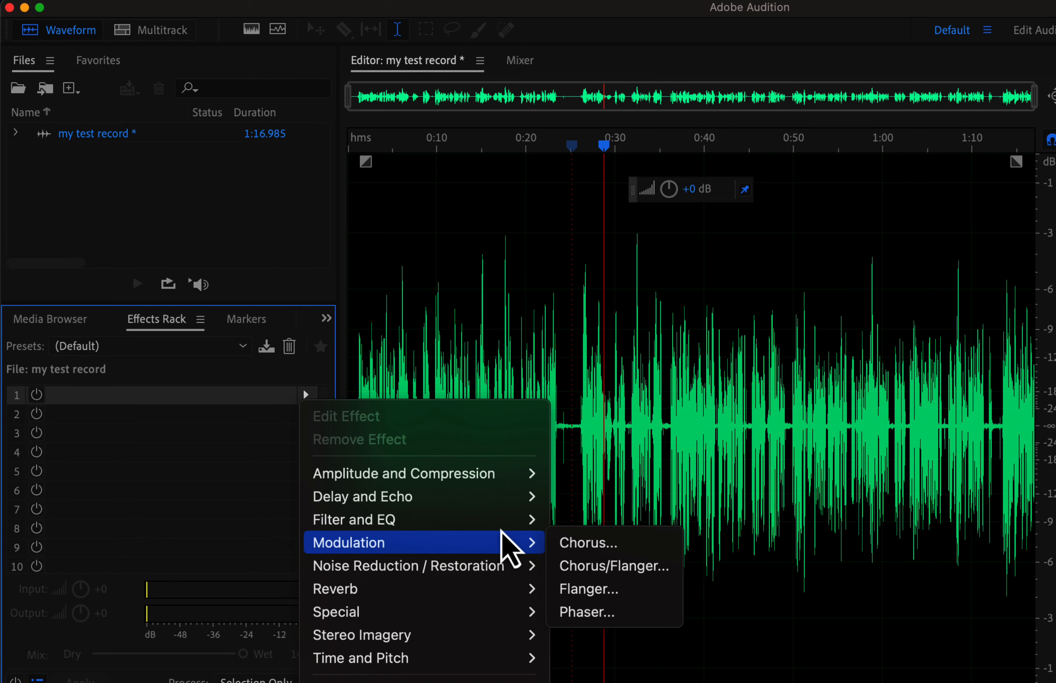
left_click(522, 306)
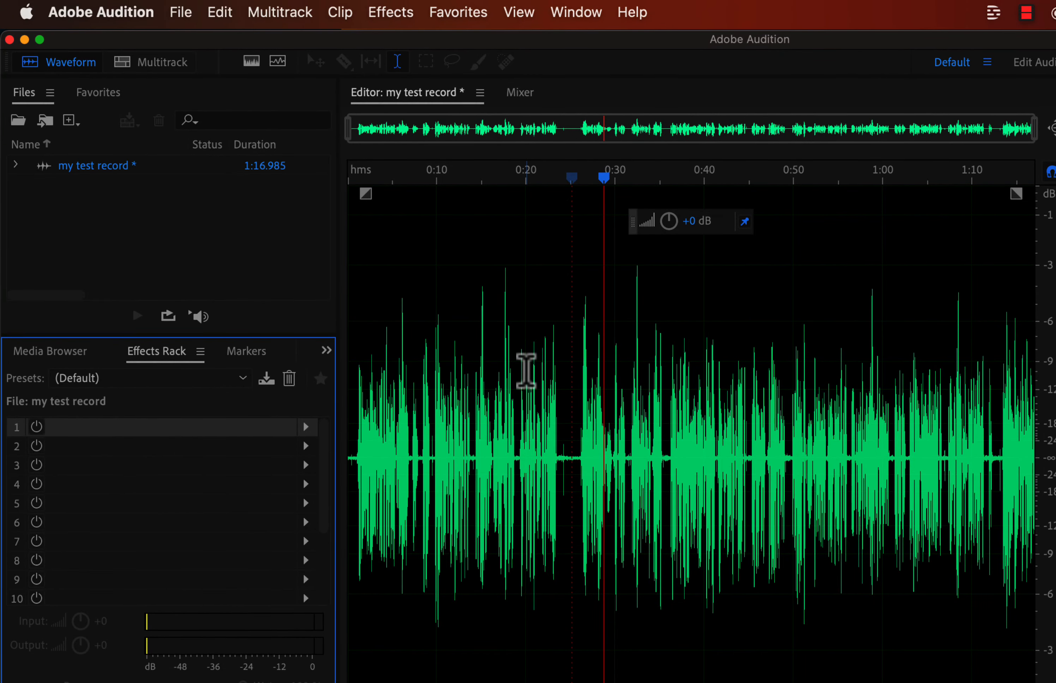
Review the Default Input device choices in the Audio Hardware preferences and cancel the dialog without changing anything.
left_click(181, 13)
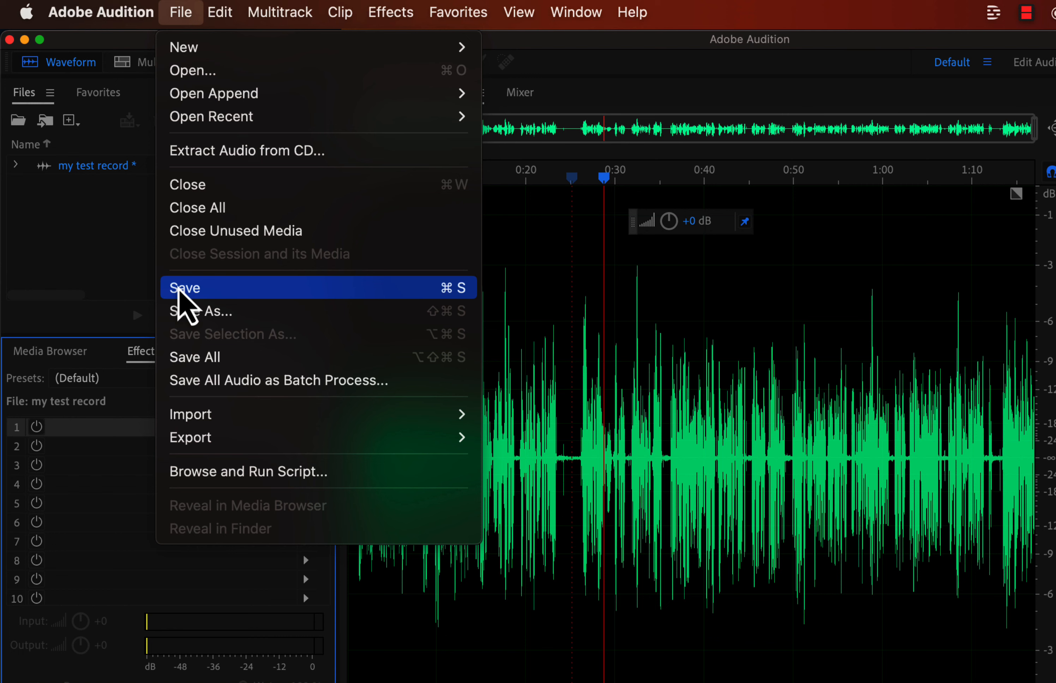
mouse_move(95, 18)
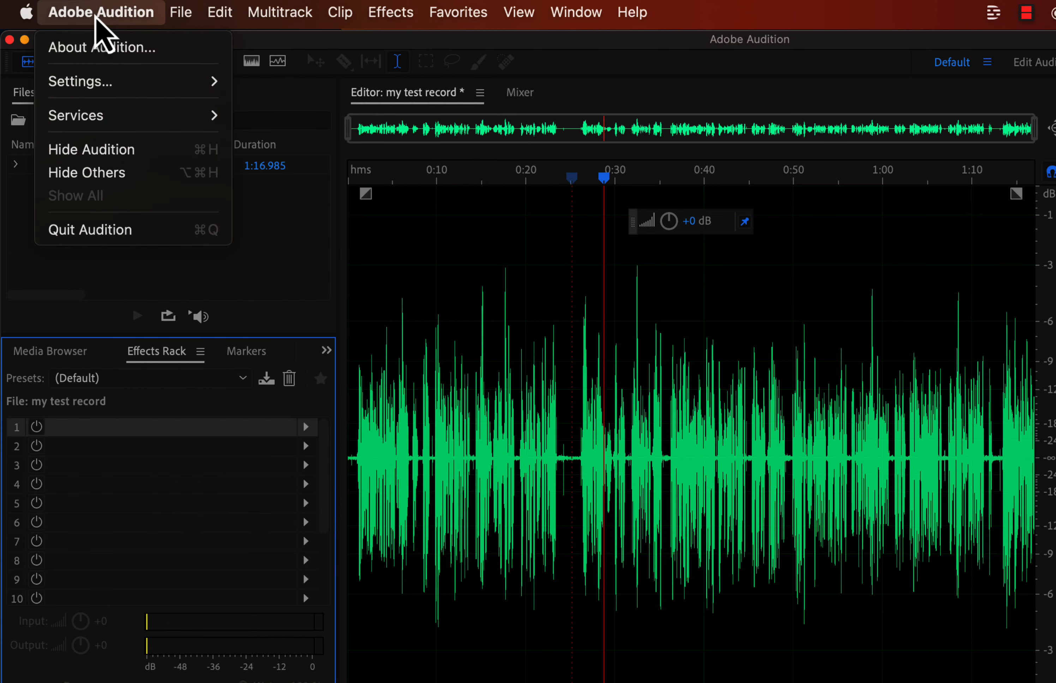
mouse_move(103, 88)
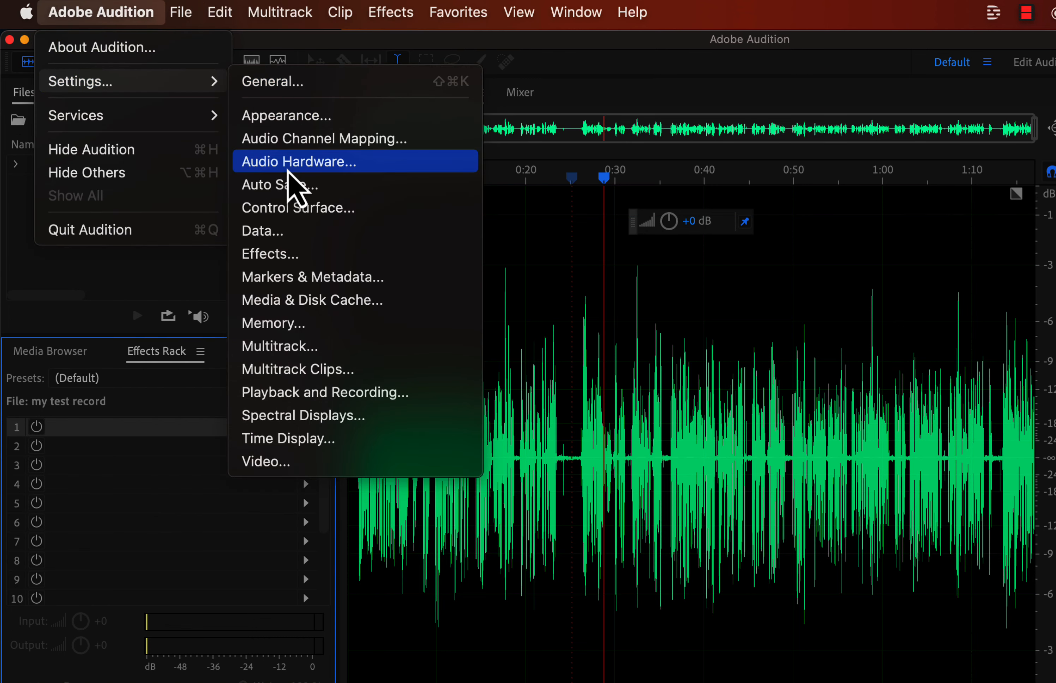
left_click(298, 162)
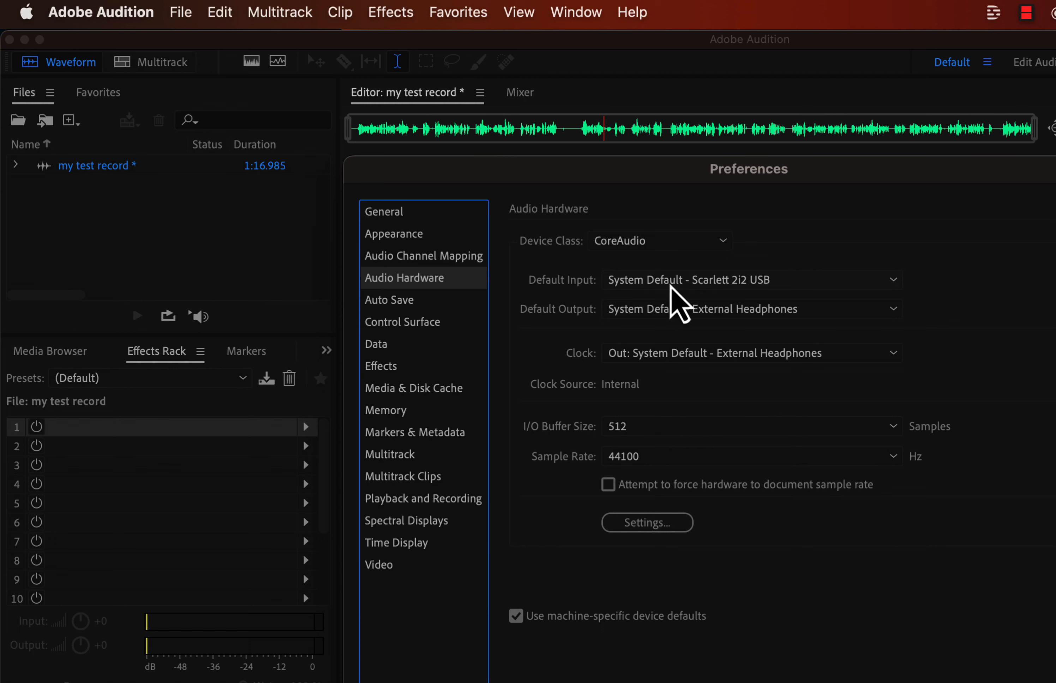
left_click(737, 282)
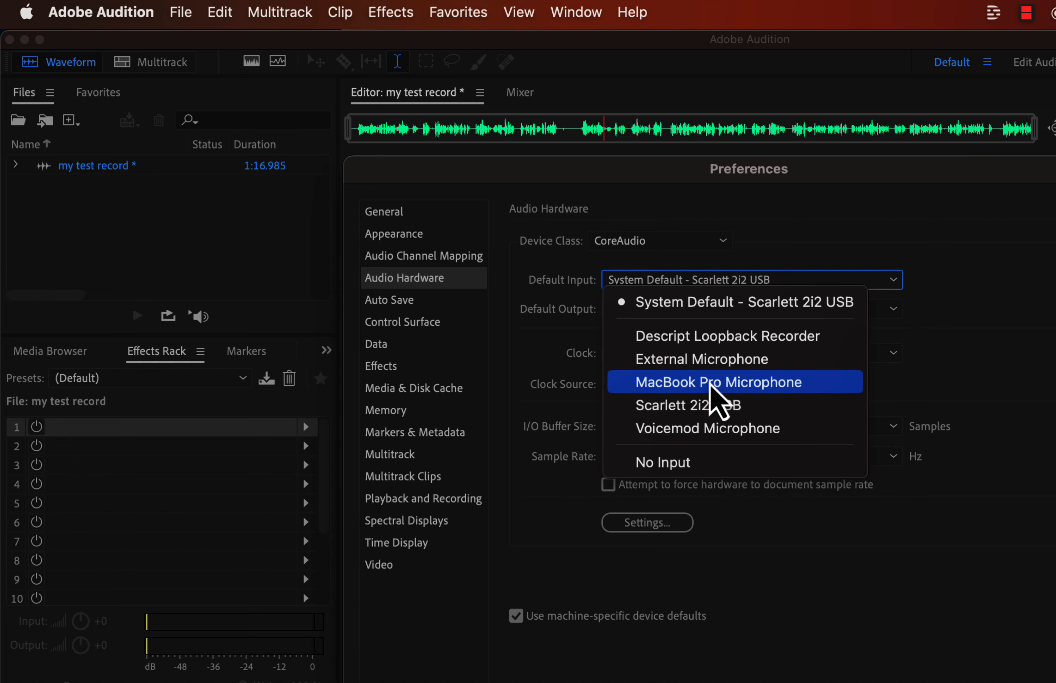
left_click(781, 239)
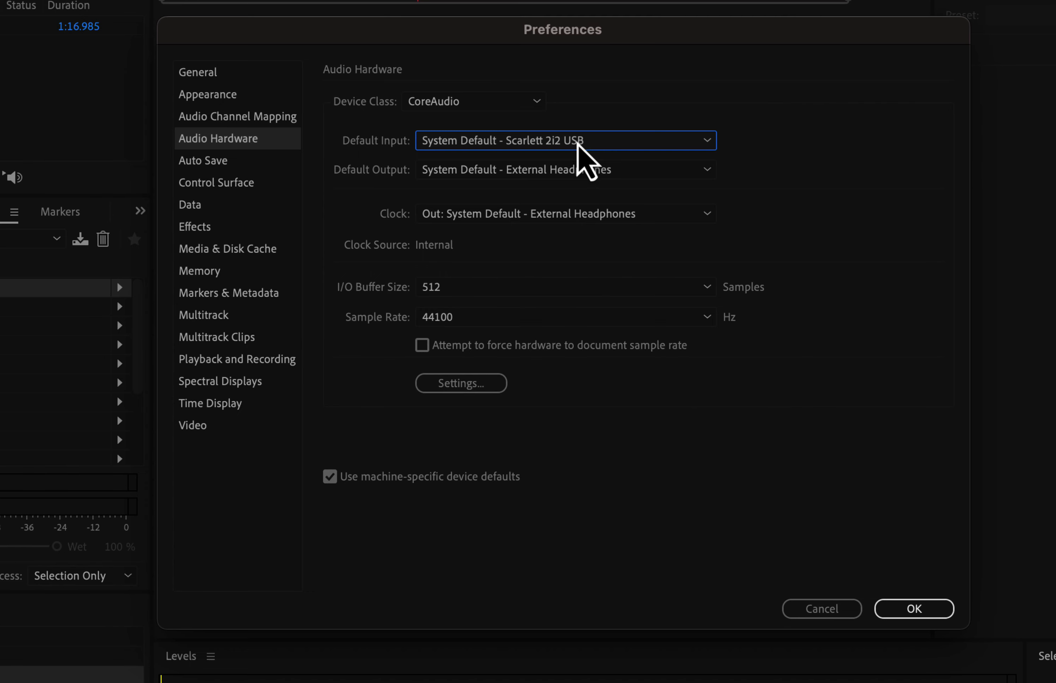
left_click(798, 609)
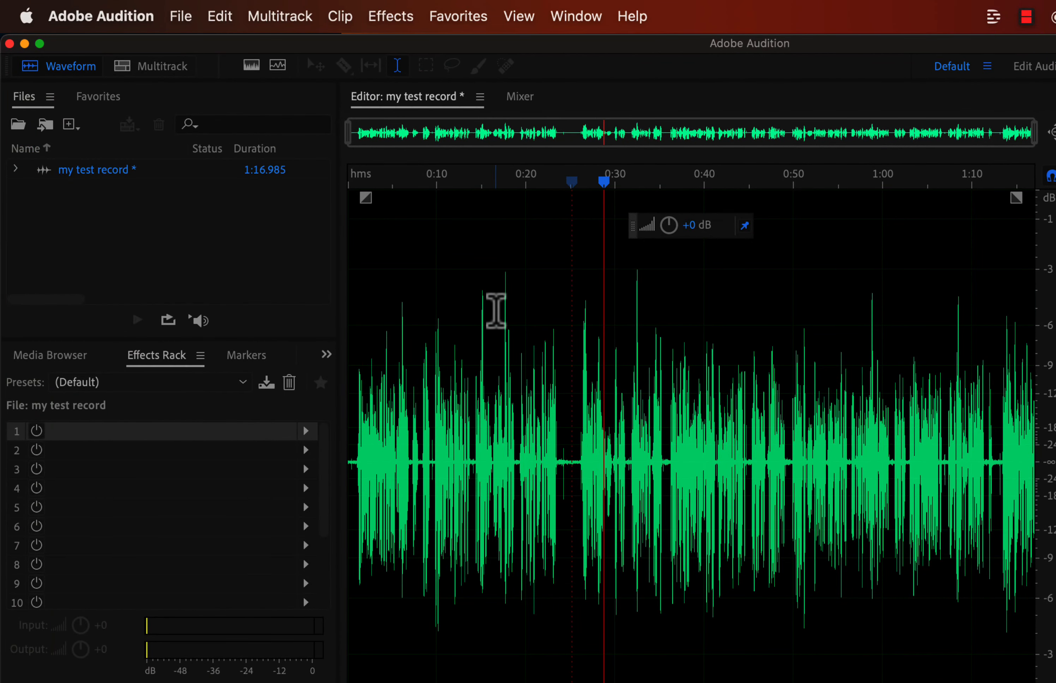
Save the recording as my test record.wav in the Documents folder in Wave PCM format.
left_click(181, 18)
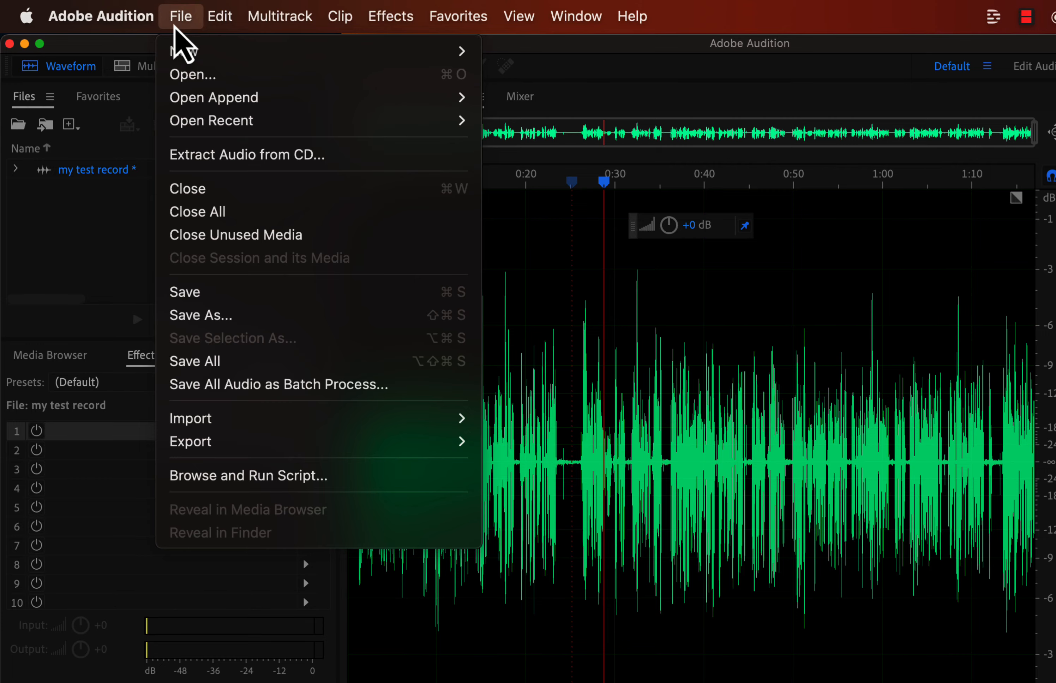
left_click(181, 293)
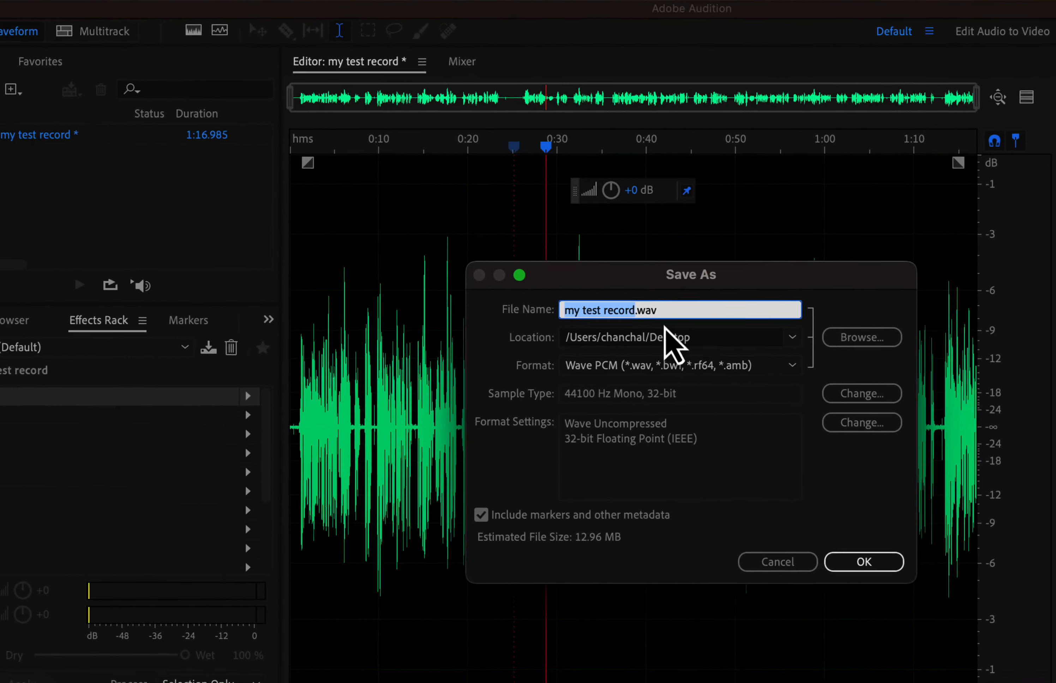
left_click(720, 337)
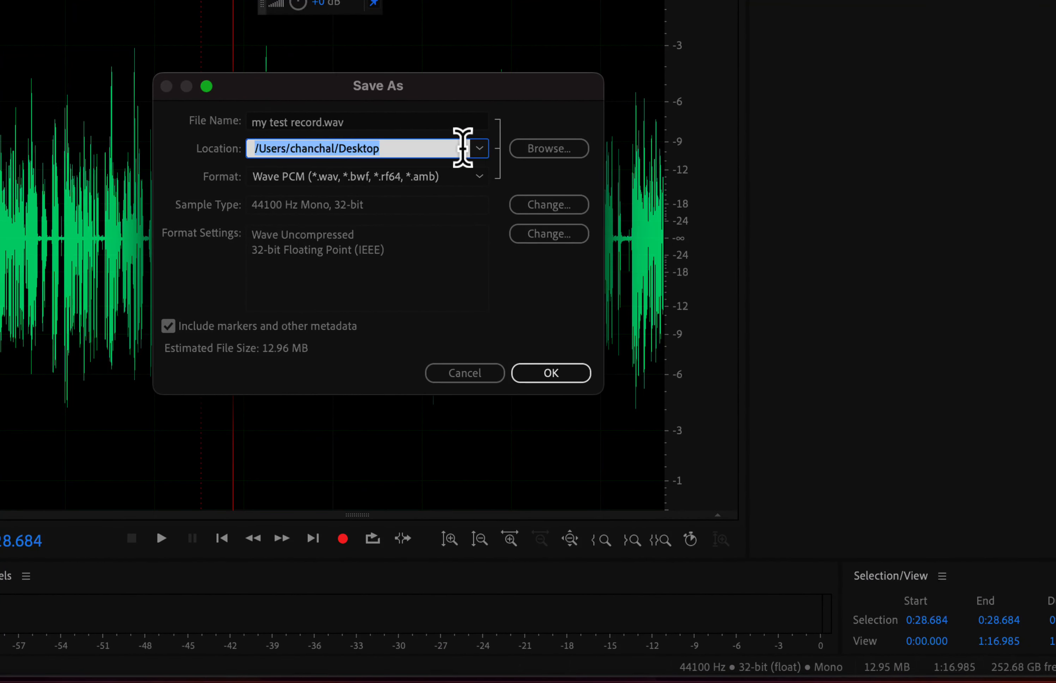
left_click(571, 153)
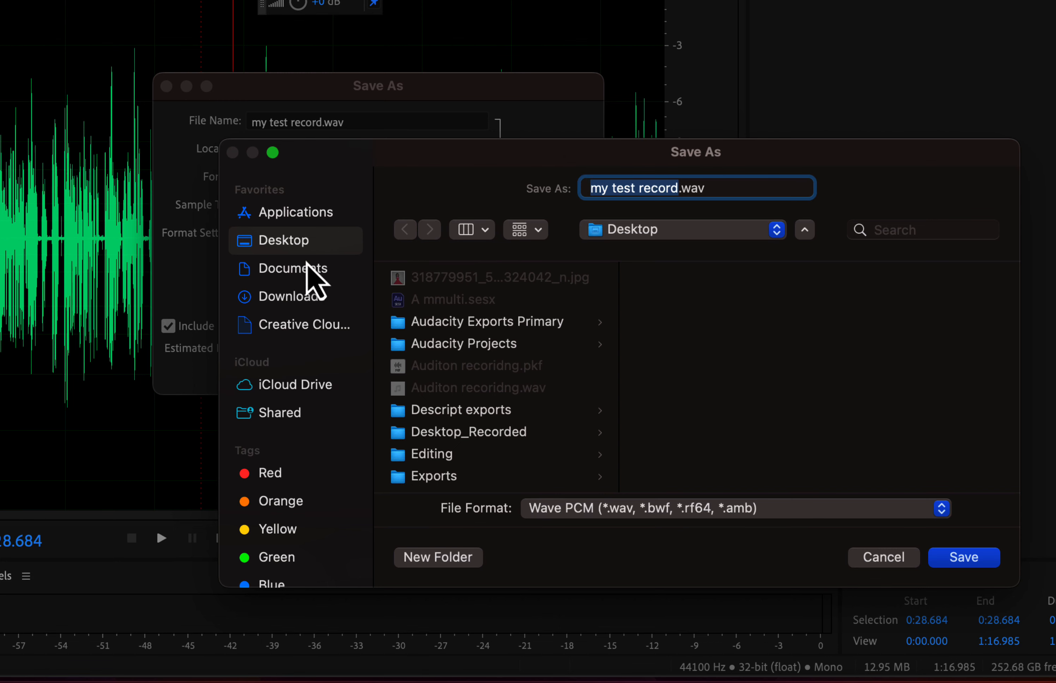
left_click(291, 270)
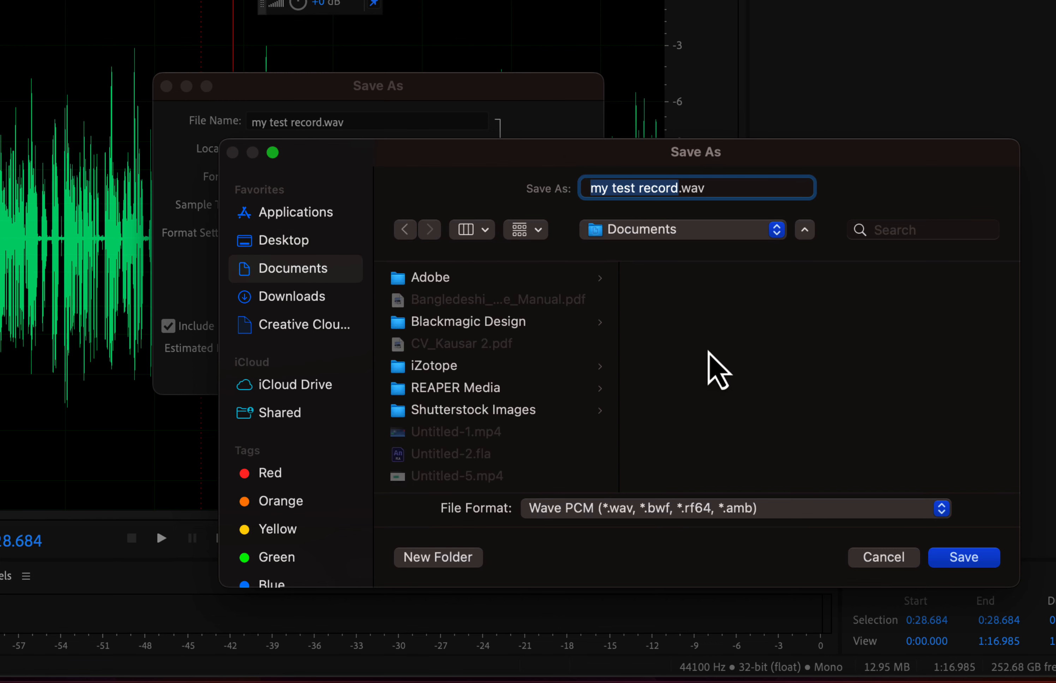
left_click(964, 557)
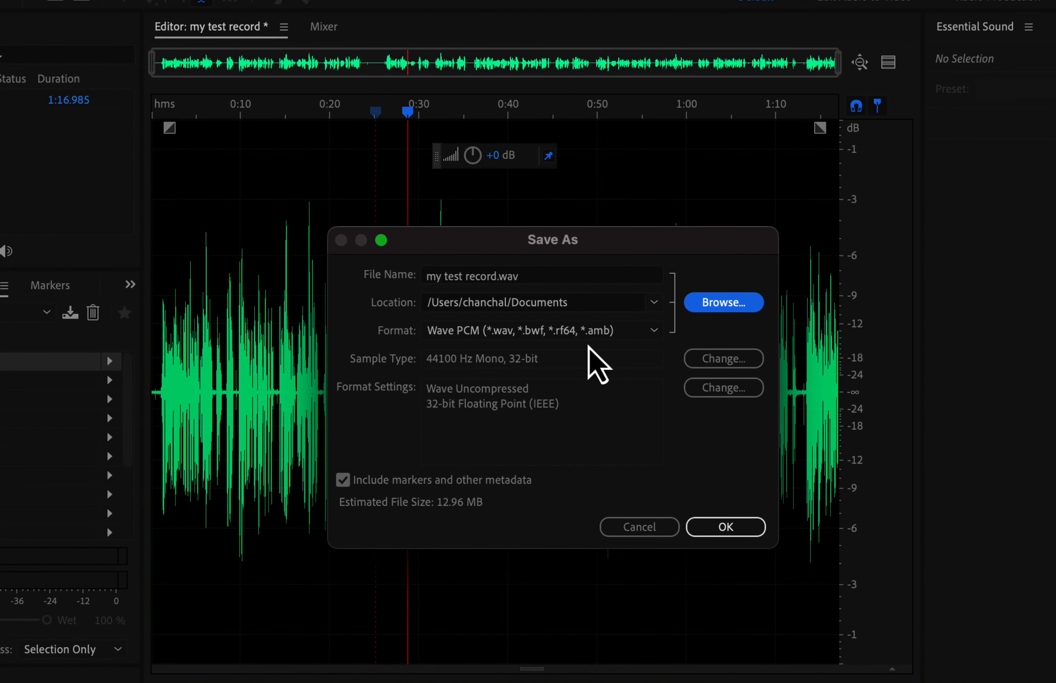
left_click(725, 527)
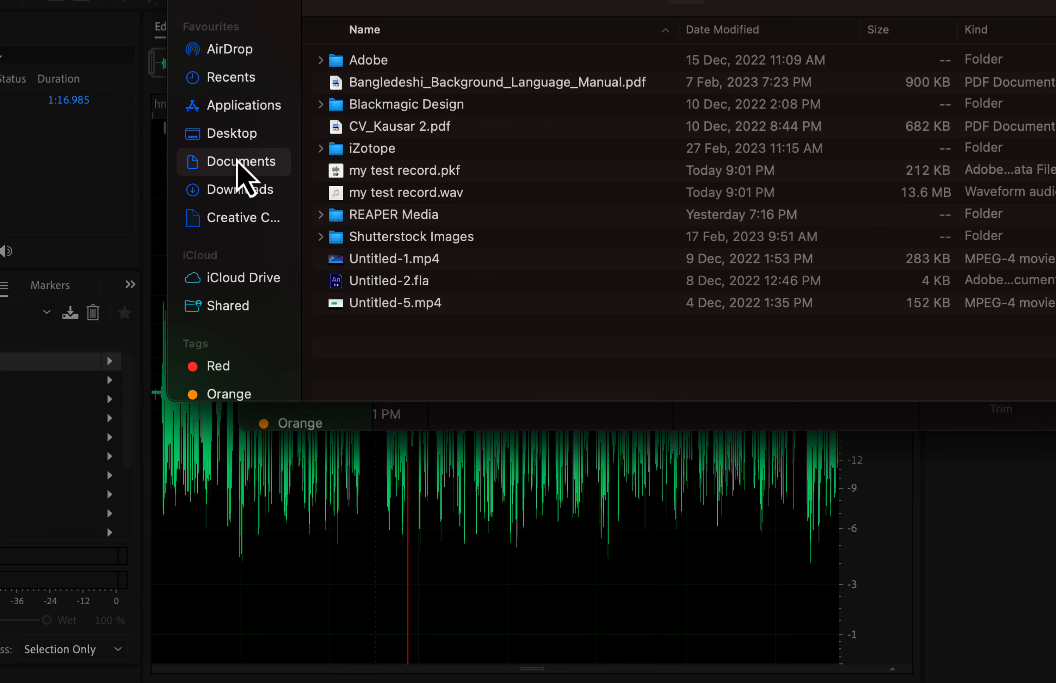
Locate the saved my test record.wav in Finder's Documents folder and close the Audacity Final window.
left_click(426, 200)
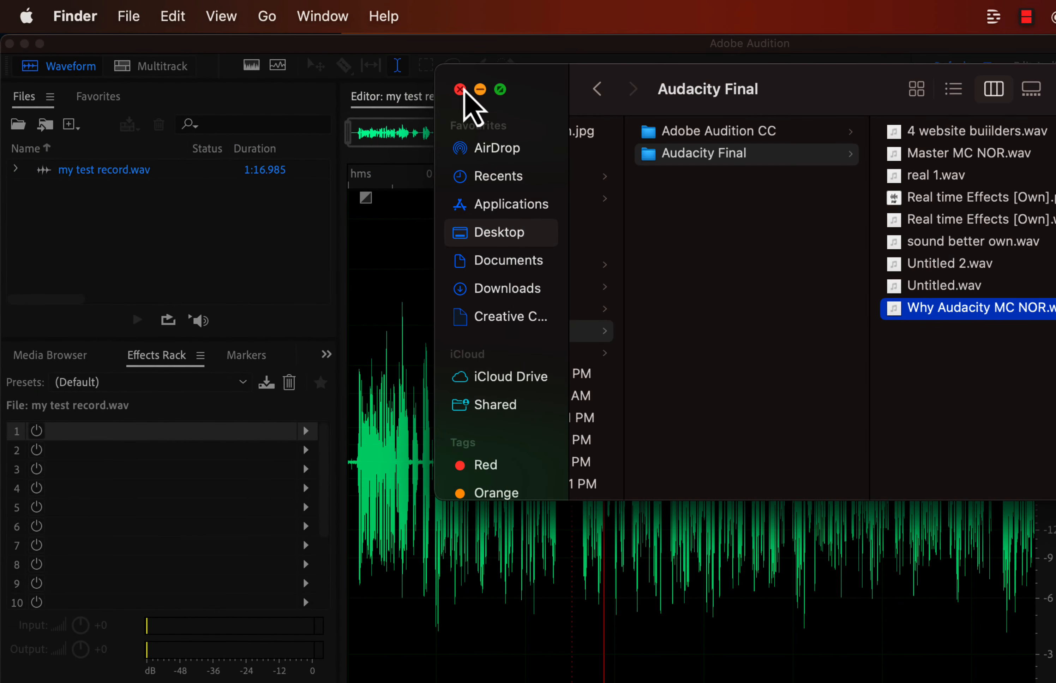
left_click(458, 86)
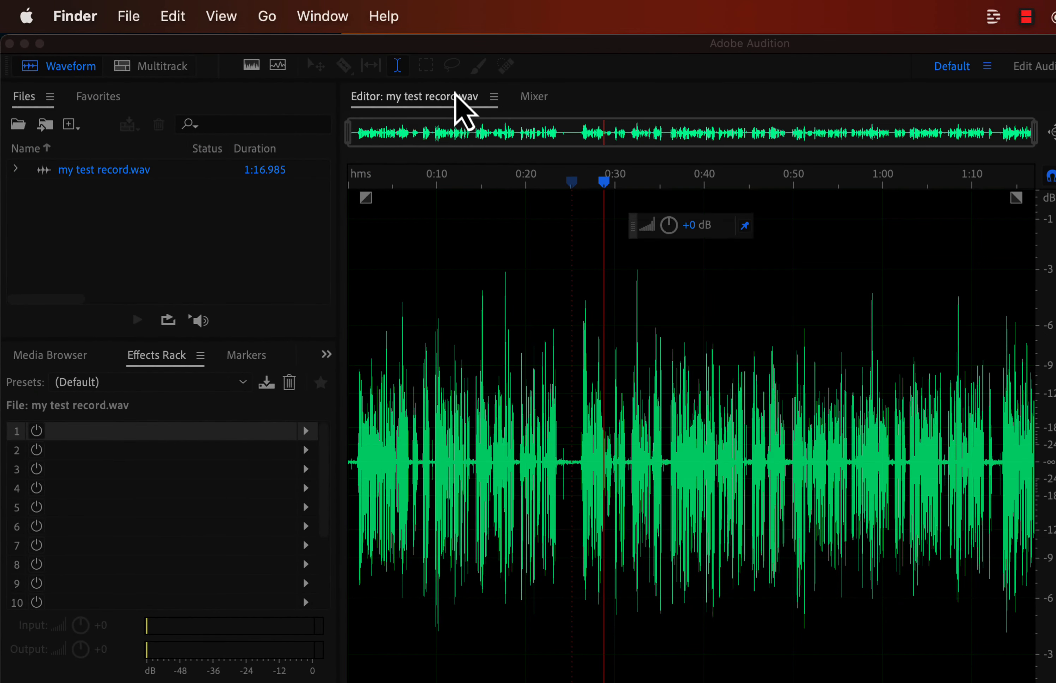
left_click(126, 17)
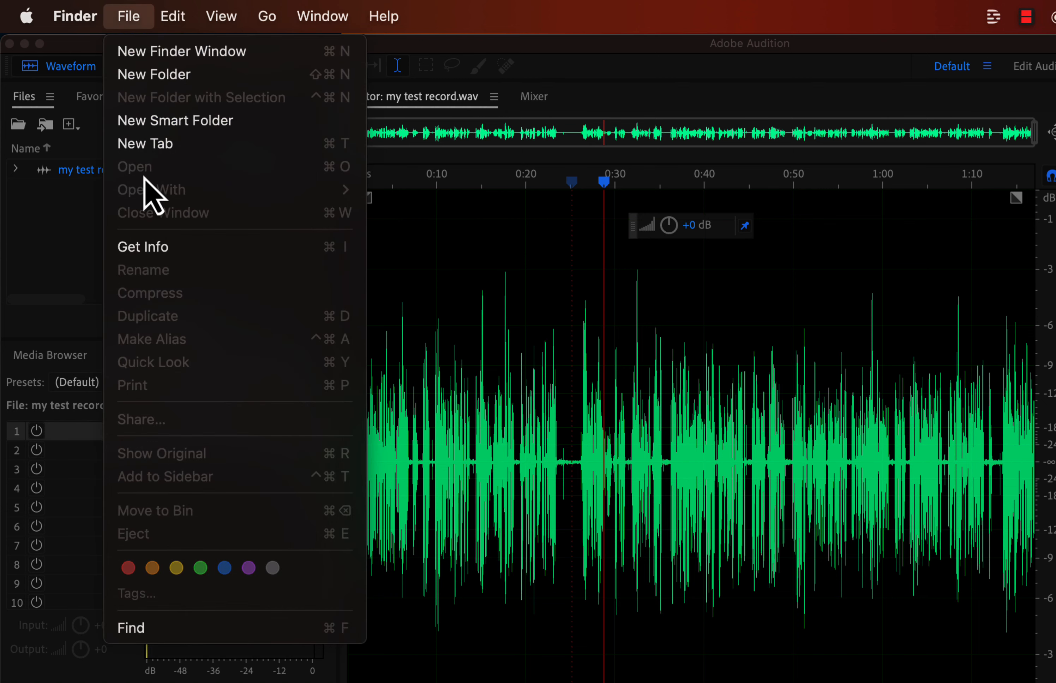
left_click(500, 333)
left_click(176, 17)
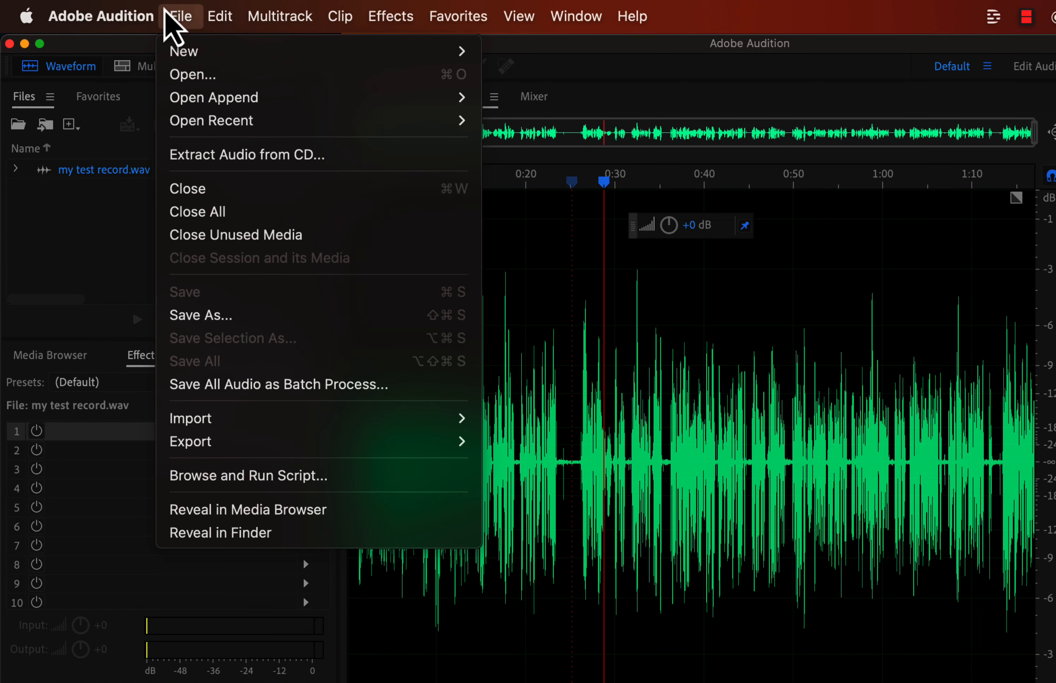
left_click(195, 314)
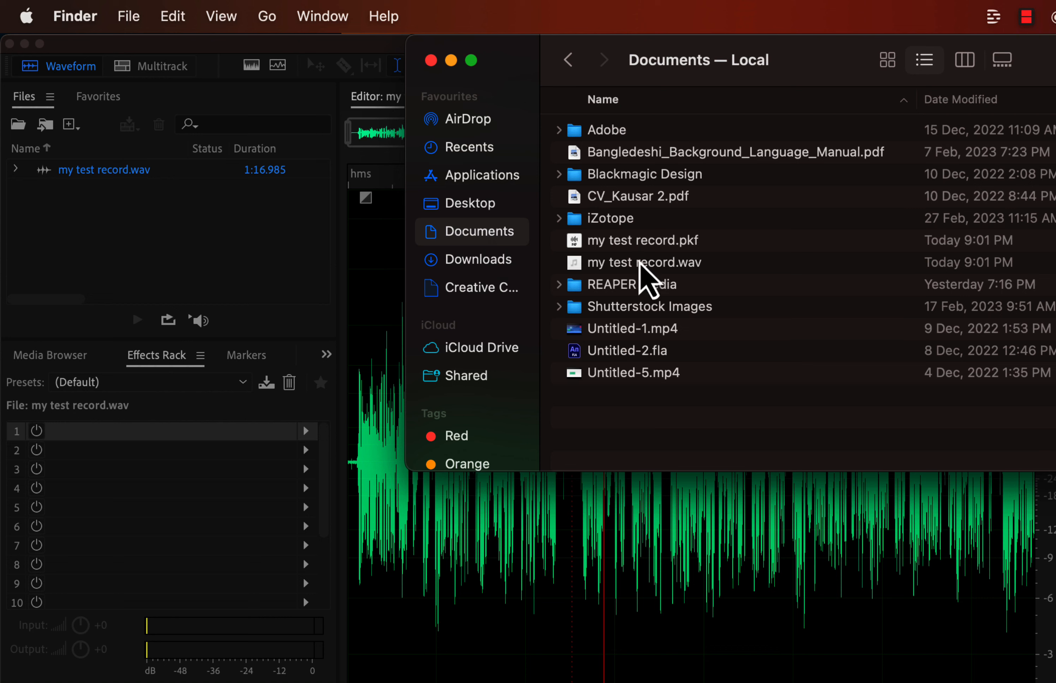
Open my test record.wav from Finder's Documents folder in Music, dismiss the notifications offer, and pause playback after a short listen.
left_click(642, 264)
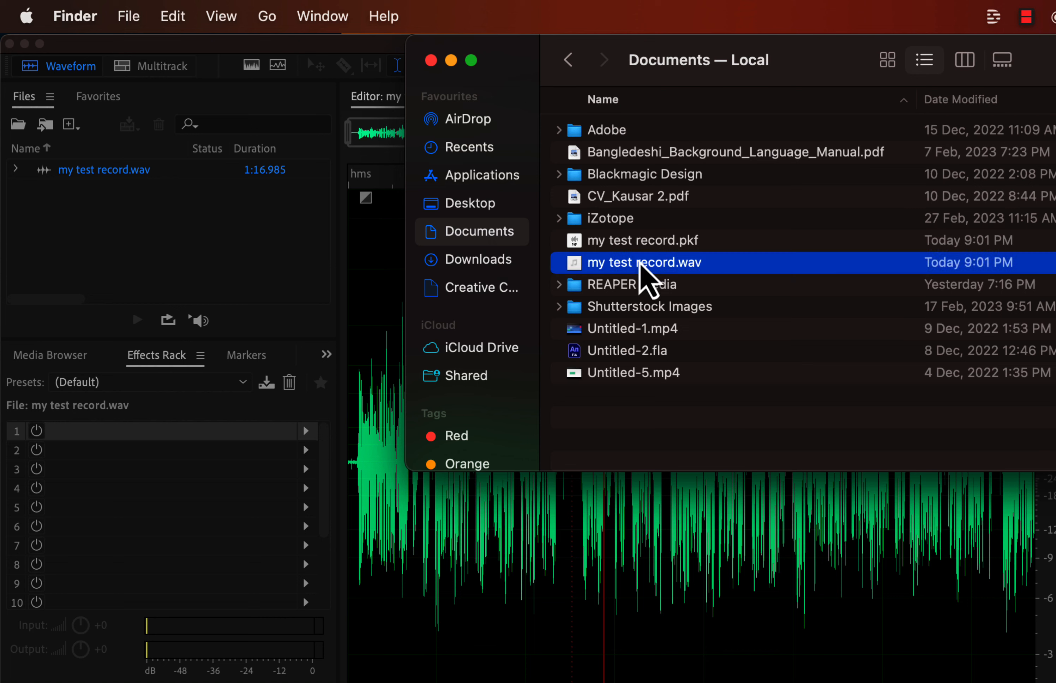
double_click(640, 263)
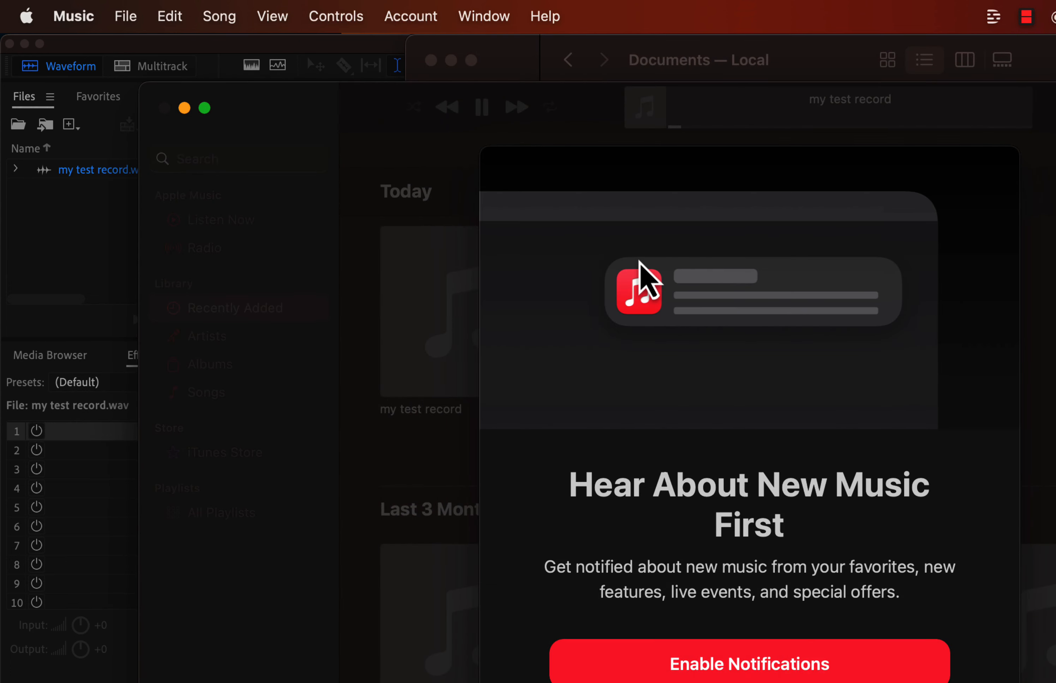
left_click(710, 682)
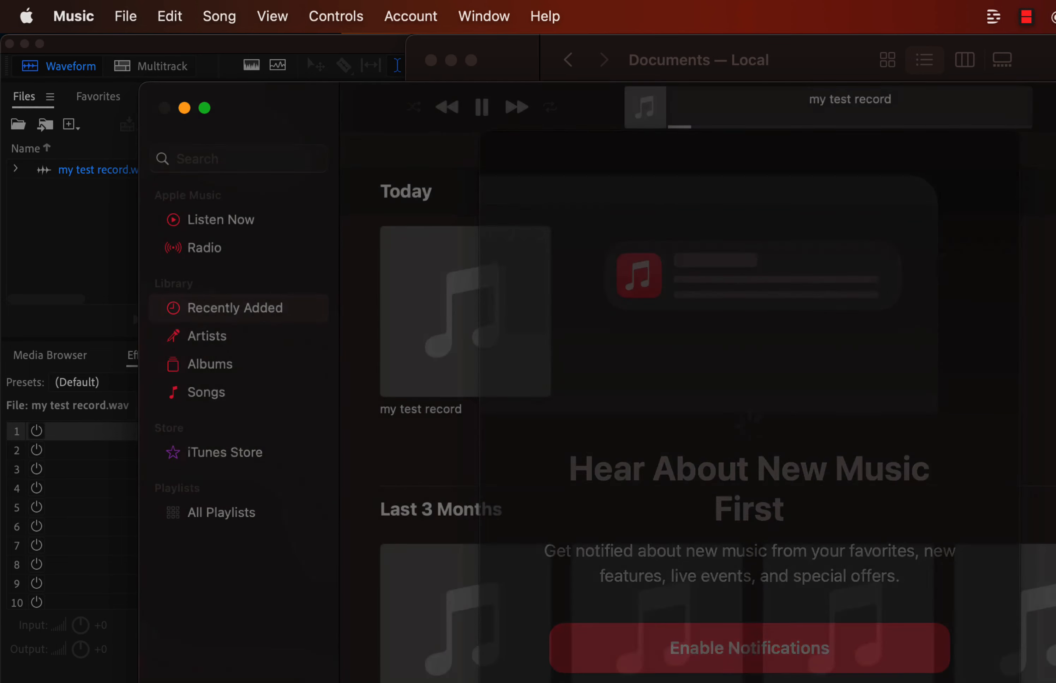
mouse_move(466, 323)
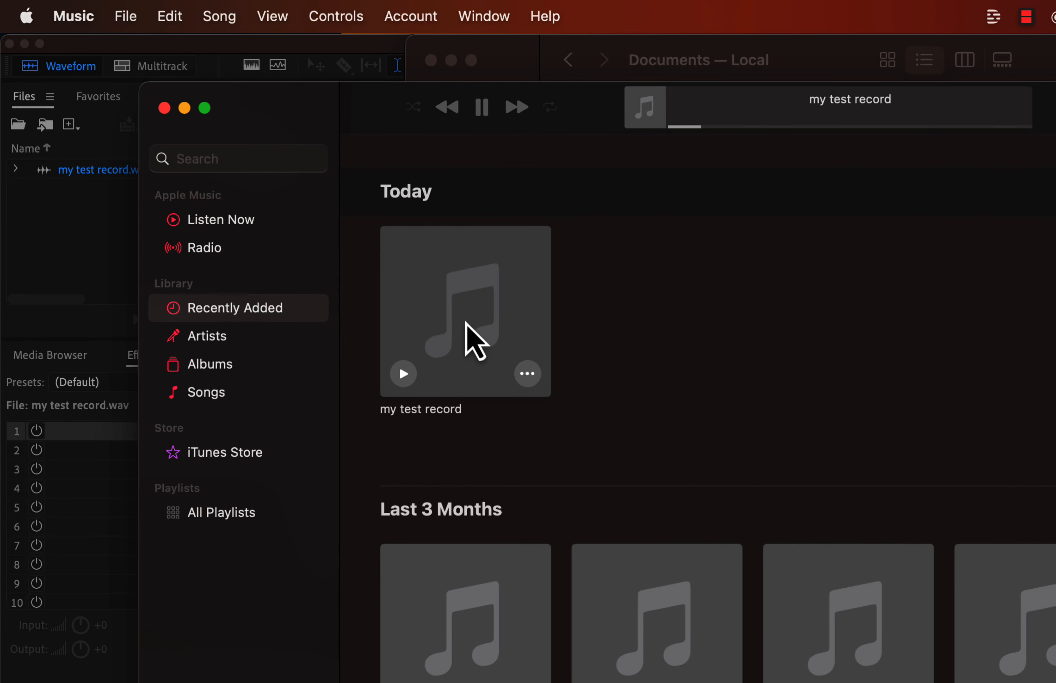
left_click(483, 107)
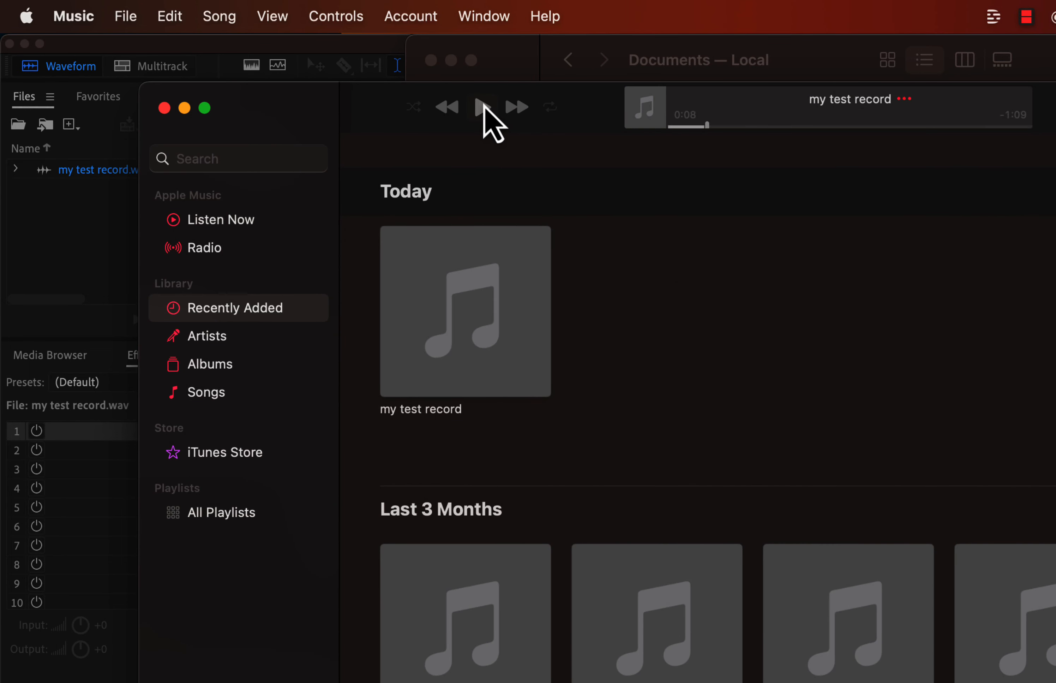